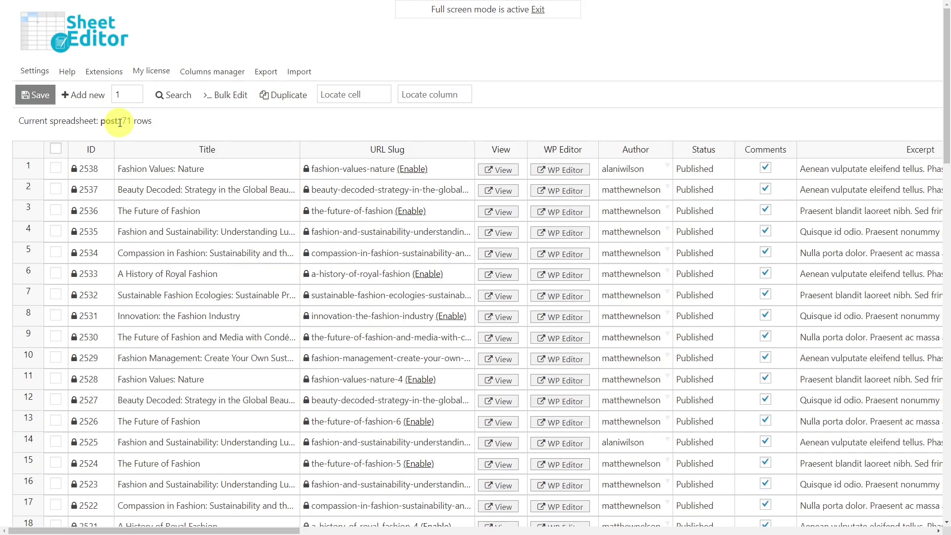
Search the posts by one author picked from the Author field suggestions.
click(172, 94)
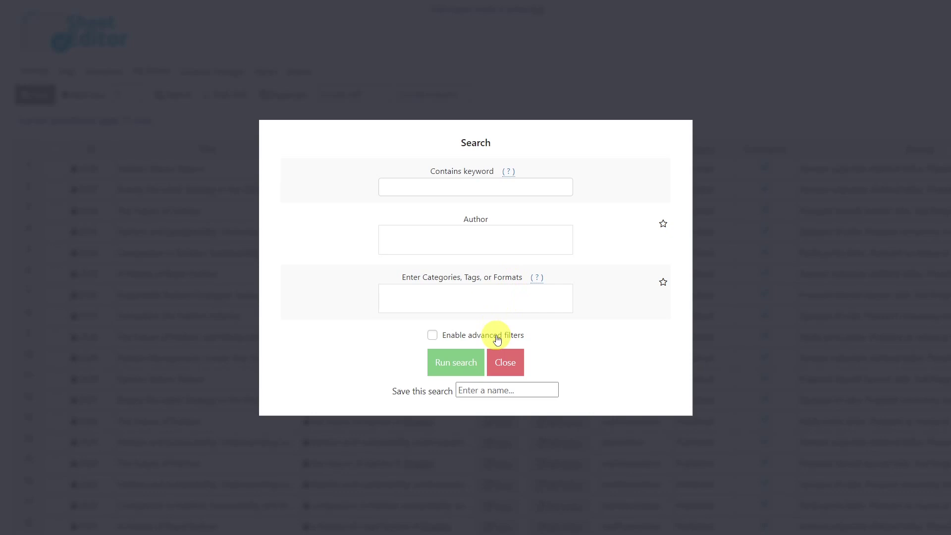
click(443, 240)
text(matt)
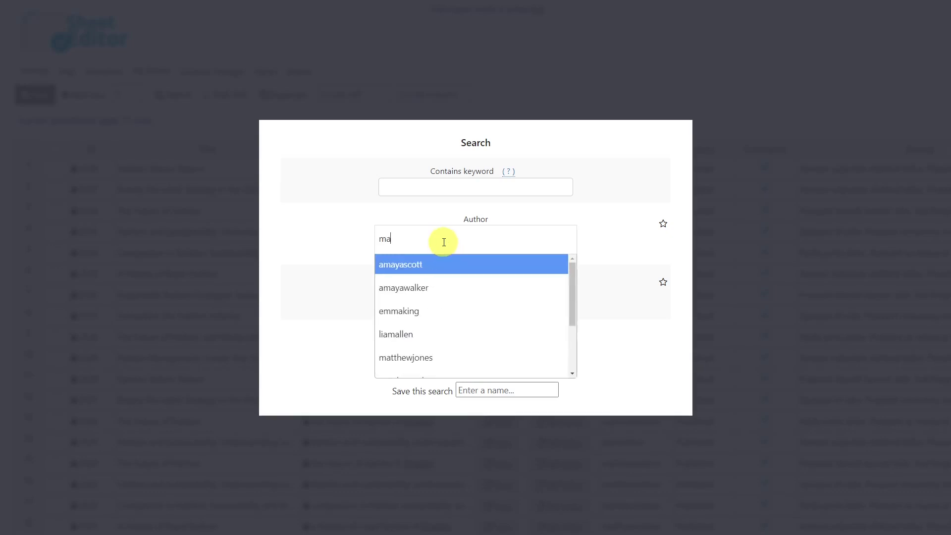
click(408, 287)
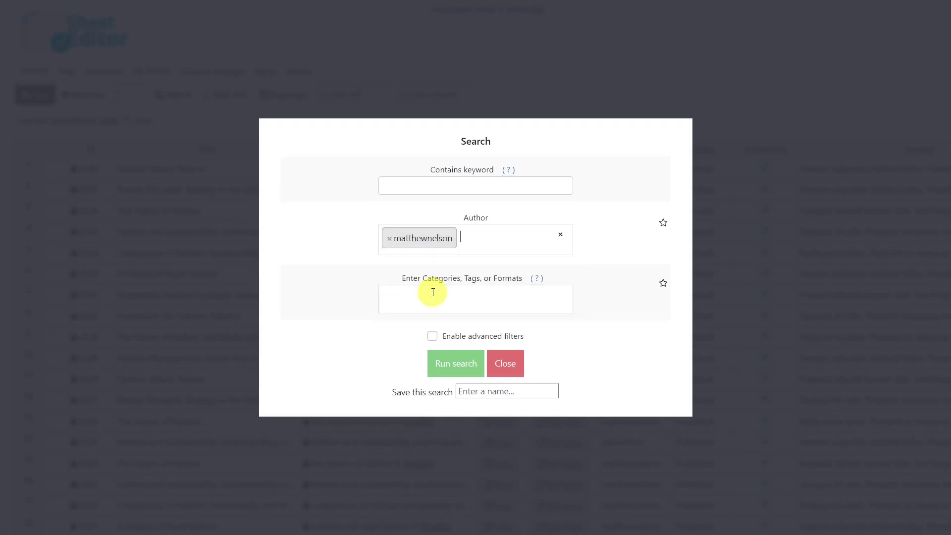
click(455, 364)
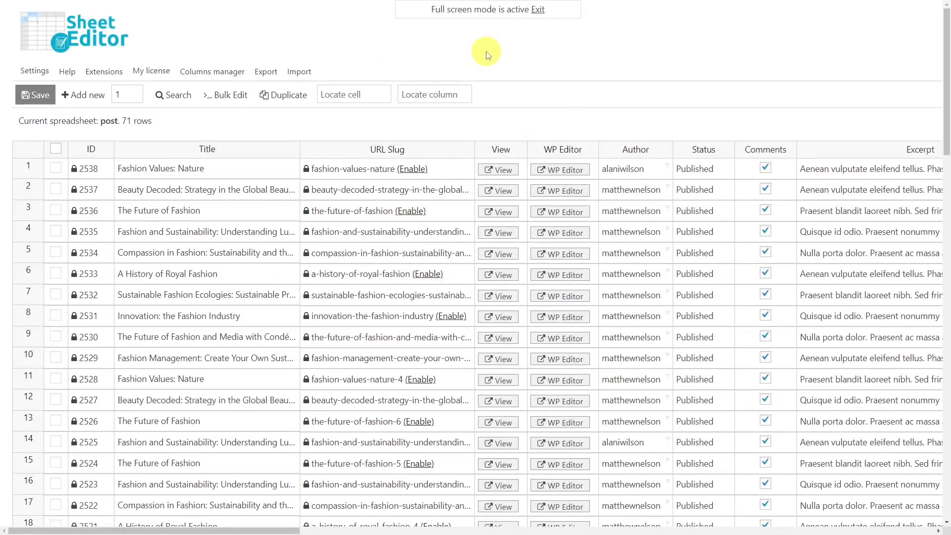
Bulk edit all searched rows: remove duplicate Titles, keeping the newest items, and execute.
click(225, 94)
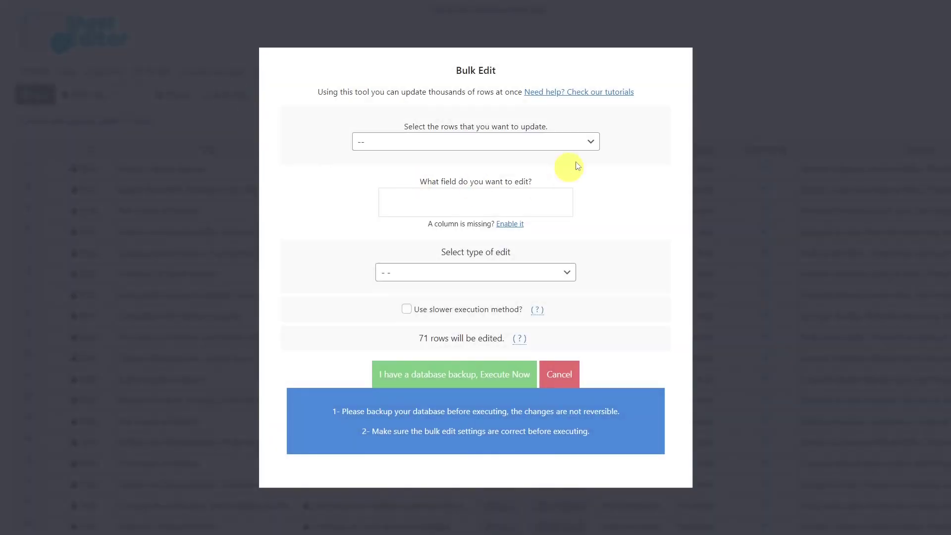
click(589, 142)
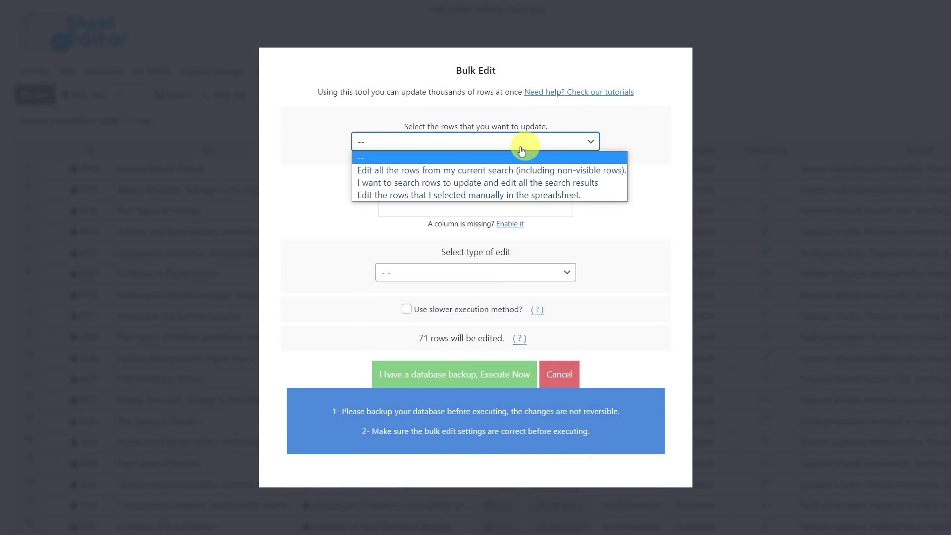
click(469, 169)
click(459, 202)
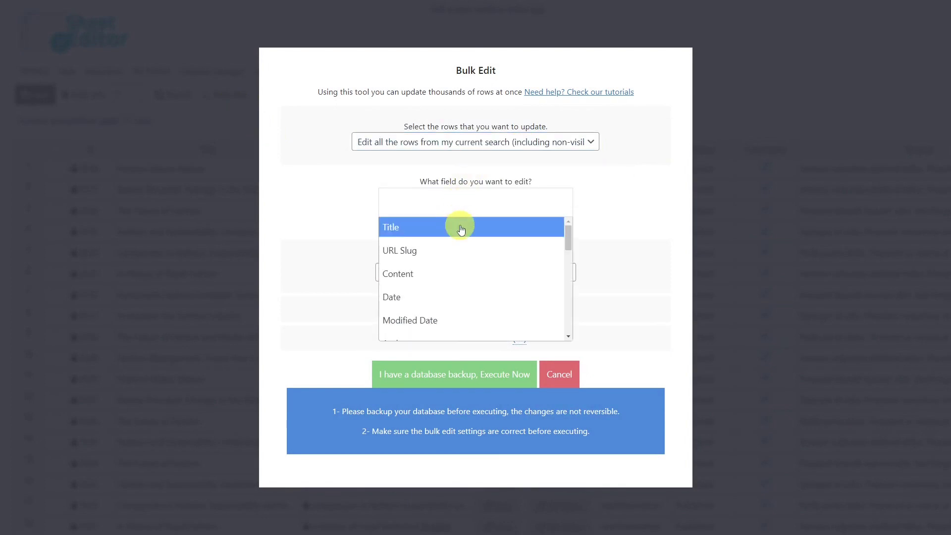
click(458, 227)
click(459, 272)
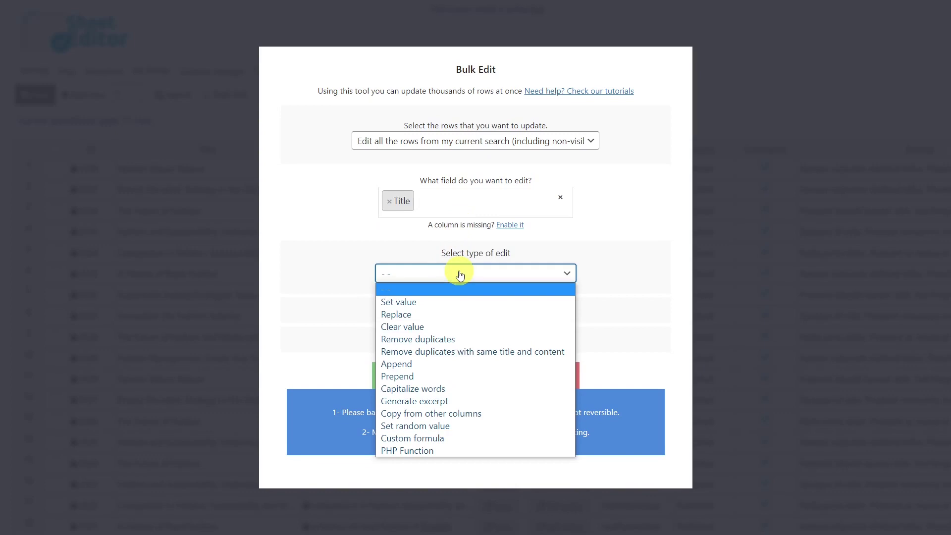
click(446, 340)
click(456, 302)
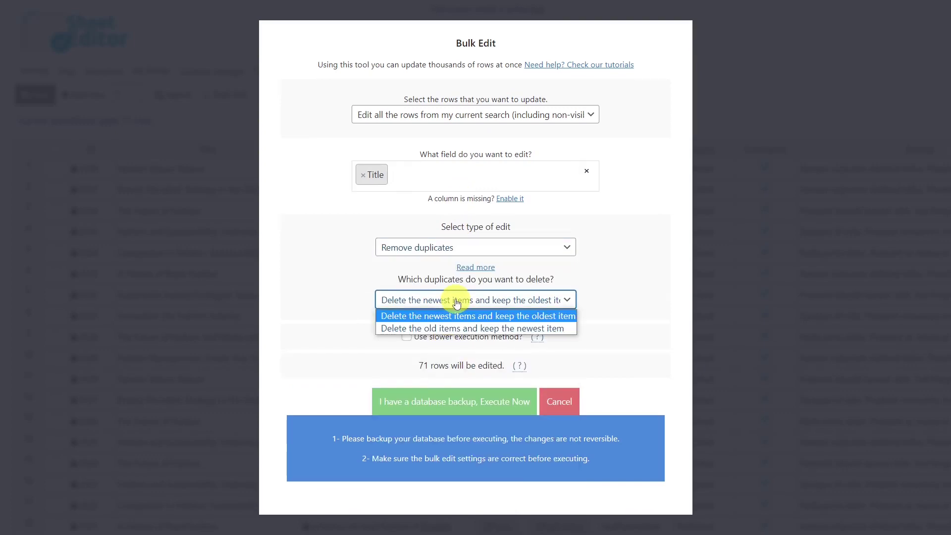
click(469, 329)
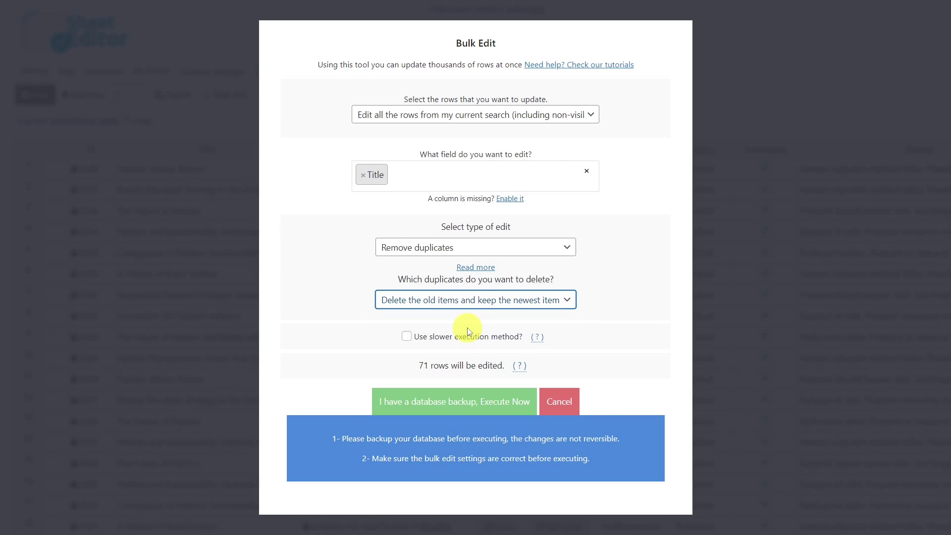
click(452, 401)
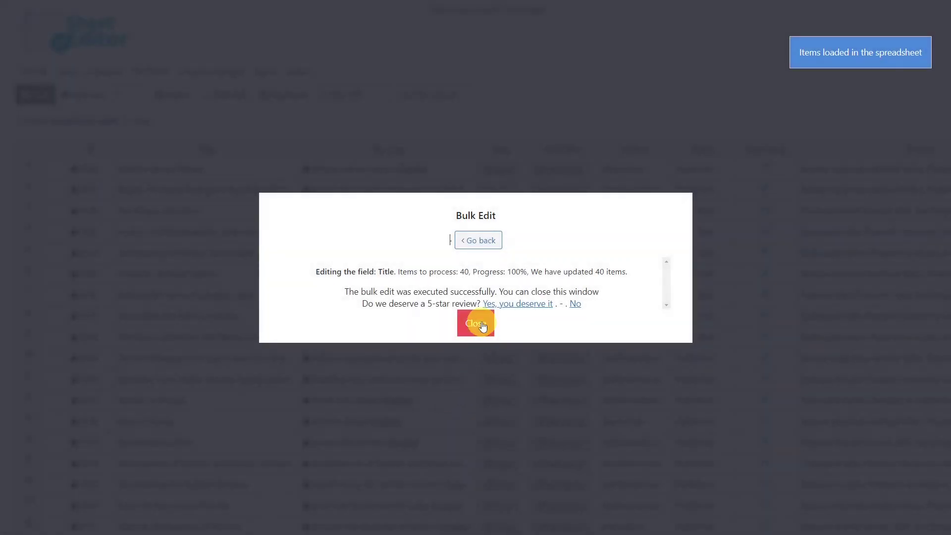
Close the success dialog reporting 40 items updated.
click(475, 323)
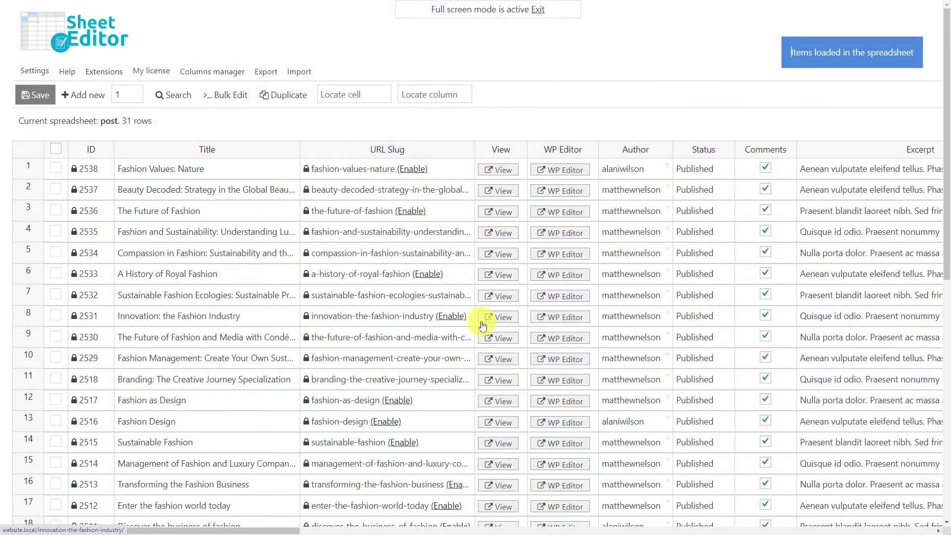